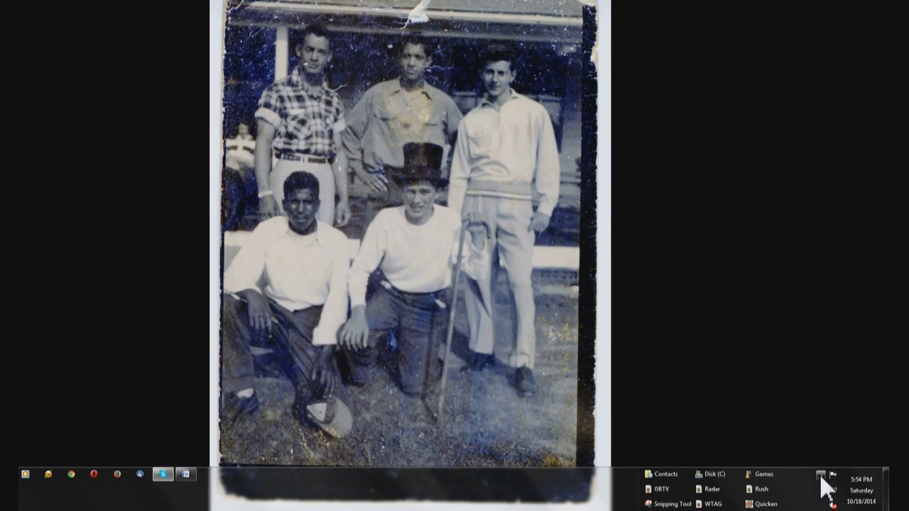
Open the Corsair K95 keyboard configuration software from the hidden notification-area icons
left_click(820, 475)
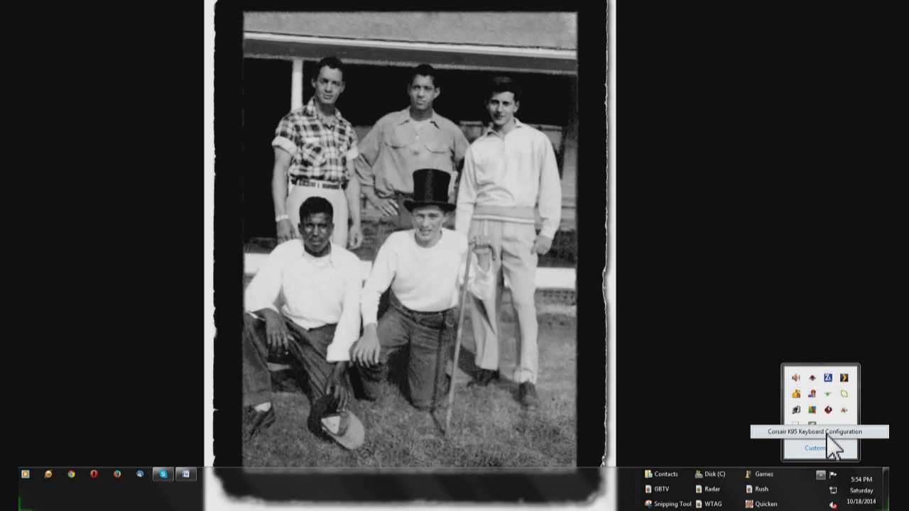
double_click(827, 436)
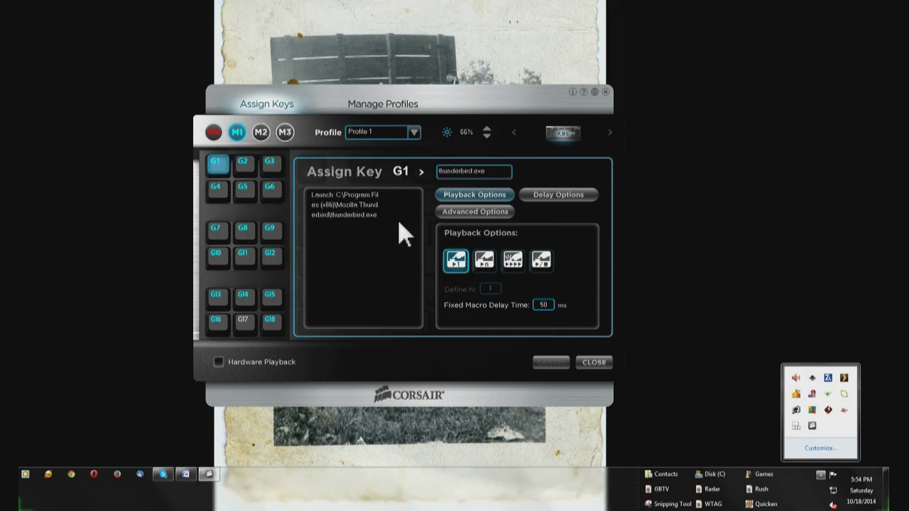
Close the hidden tray icons popup so the configuration window is in front
left_click(157, 116)
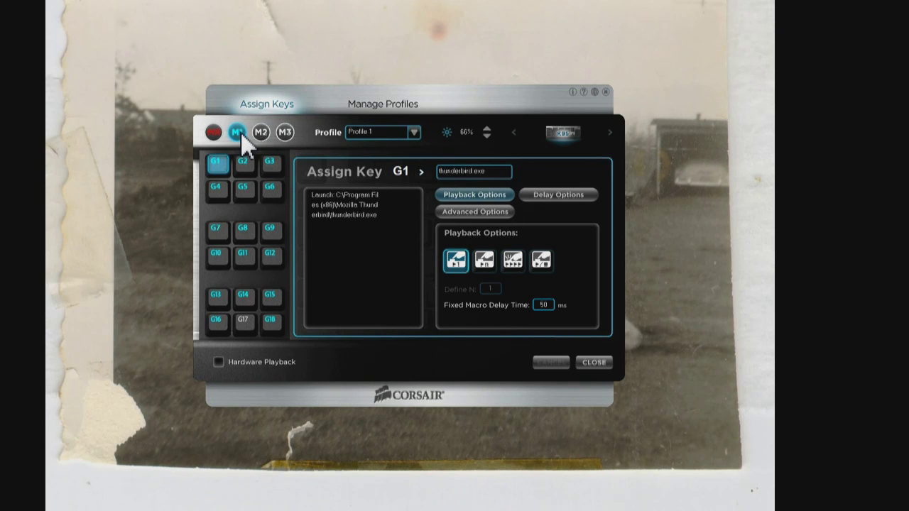
Switch to the M3 bank and name its G1 macro 'email1'
left_click(284, 132)
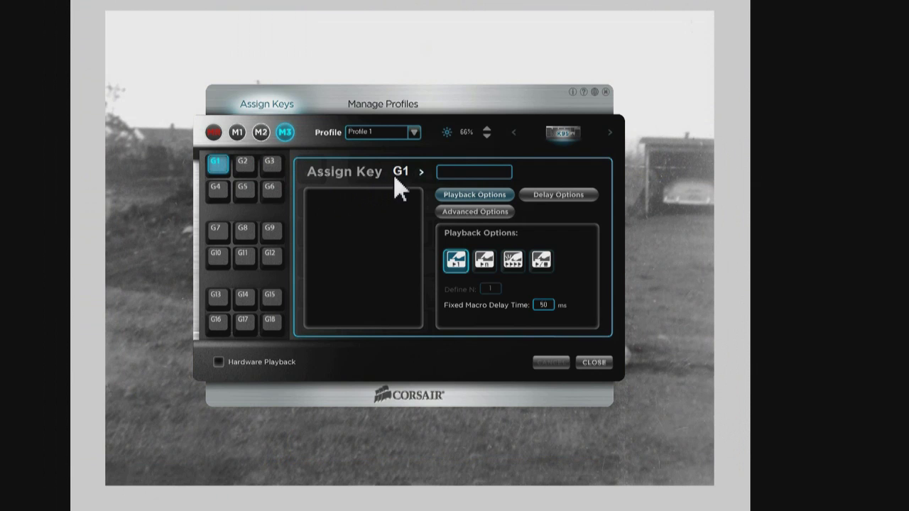
left_click(473, 171)
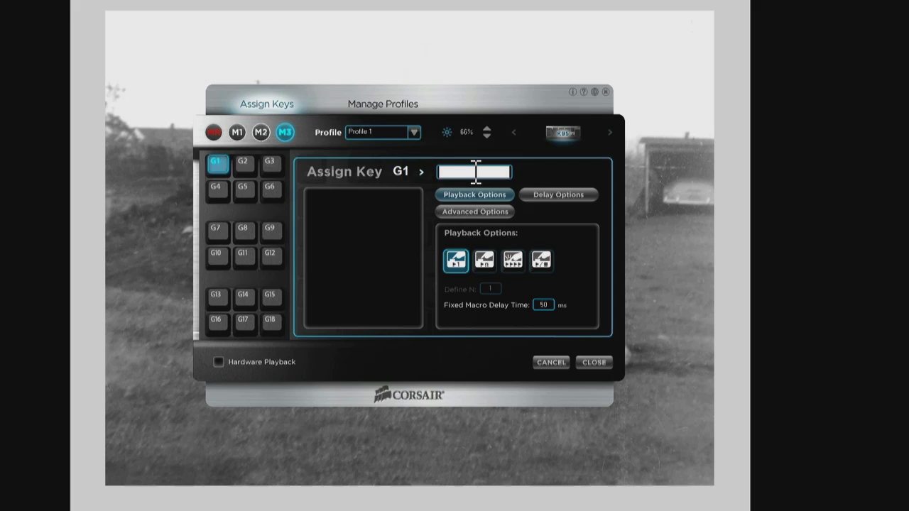
type("e")
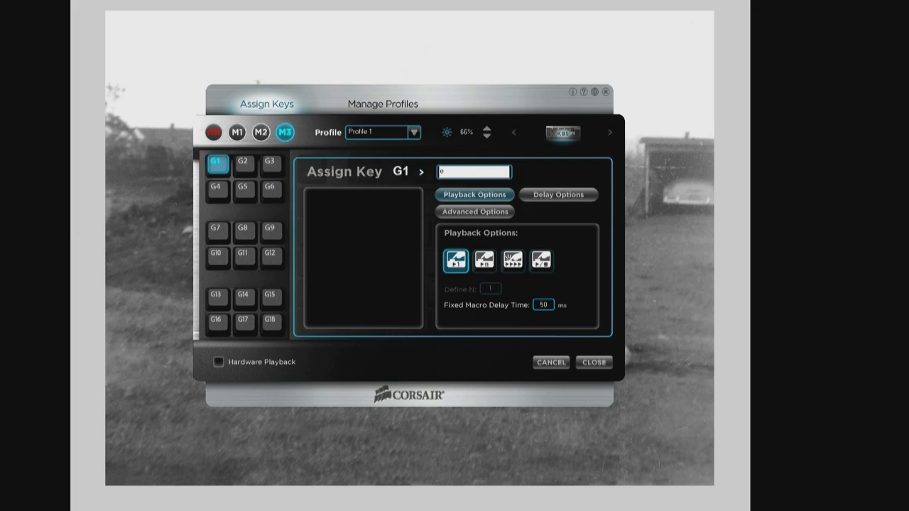
type("mail1")
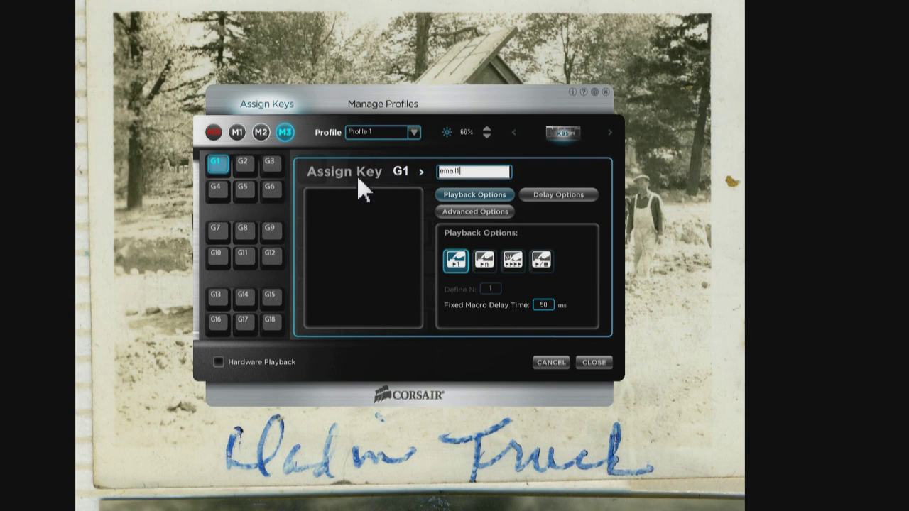
Record the e-mail address keystrokes onto G1 with macro recording
left_click(211, 132)
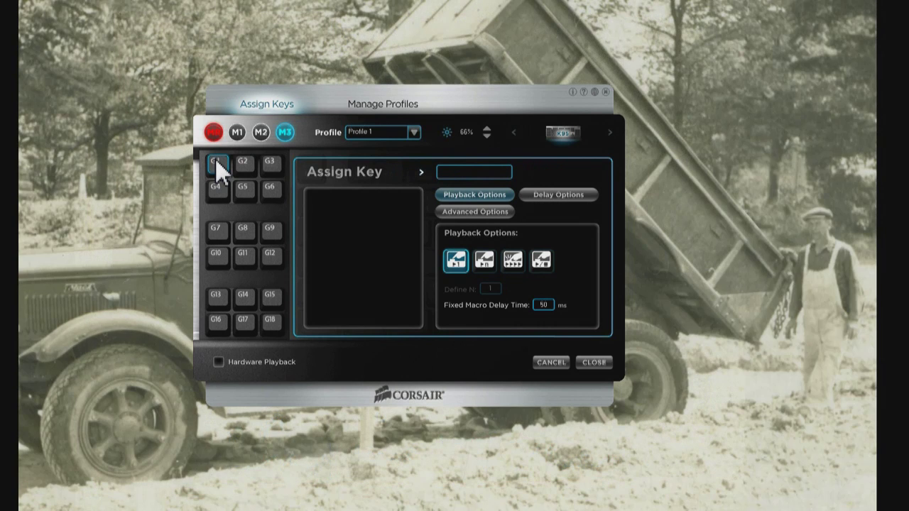
left_click(215, 161)
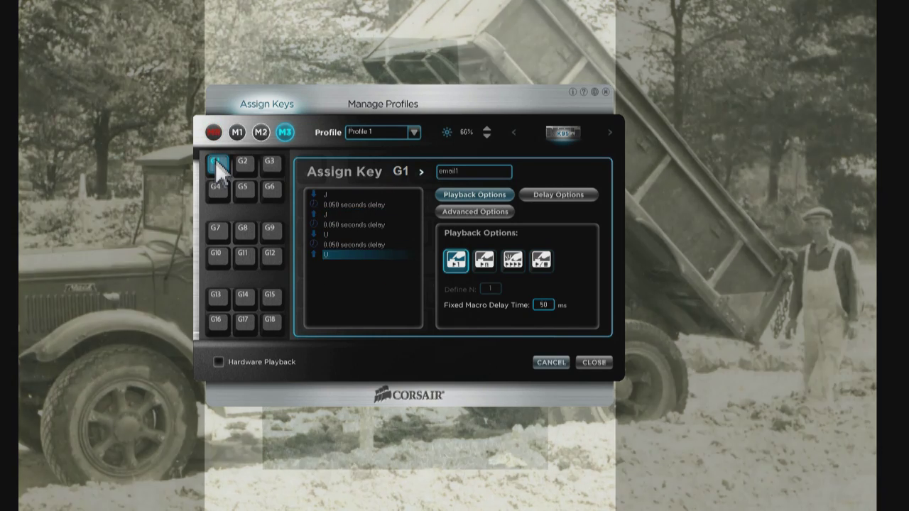
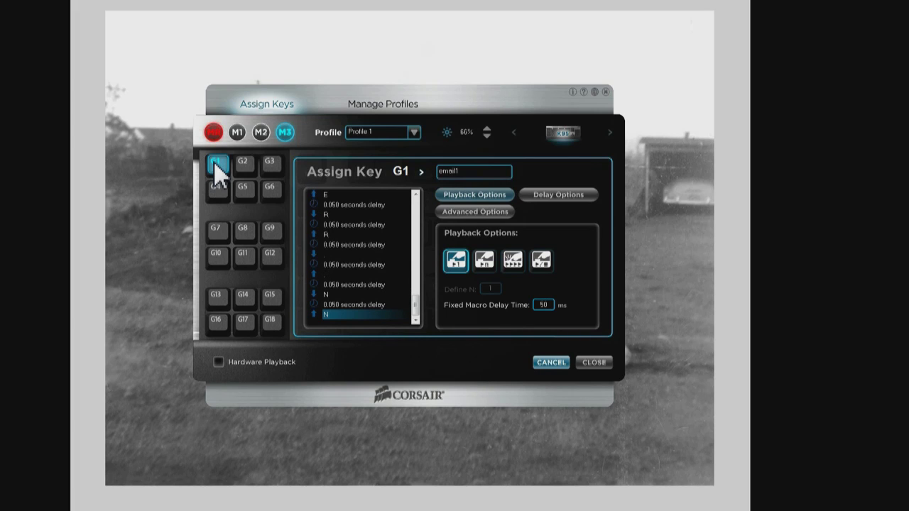
left_click(215, 134)
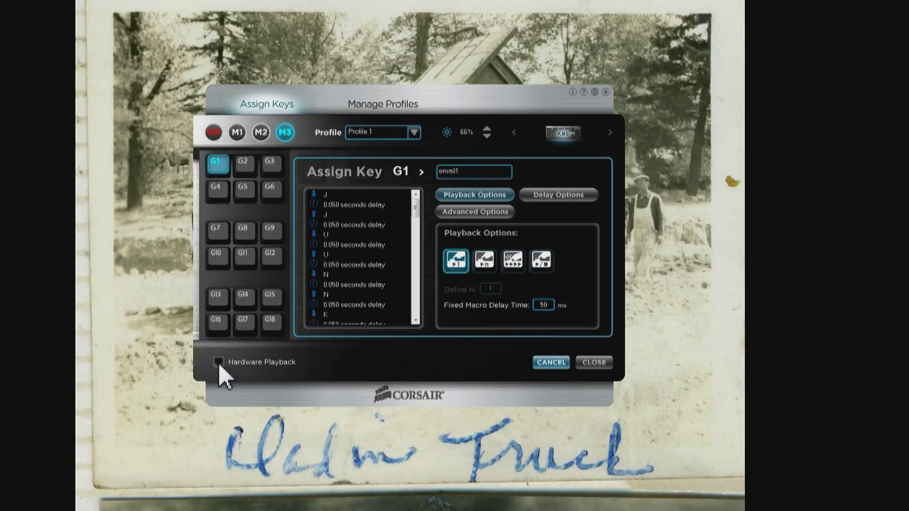
Play the G1 macro in the blank Word document to type the e-mail address, then add a new line
mouse_move(237, 508)
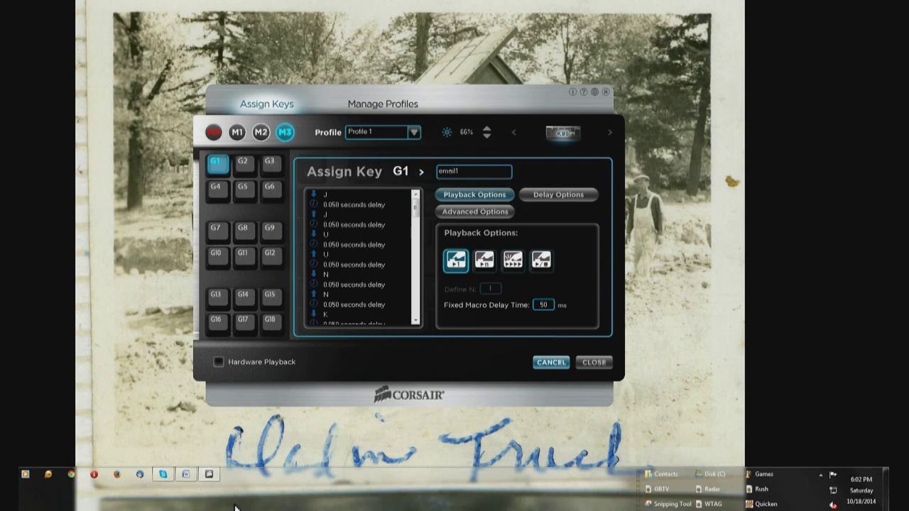
left_click(183, 477)
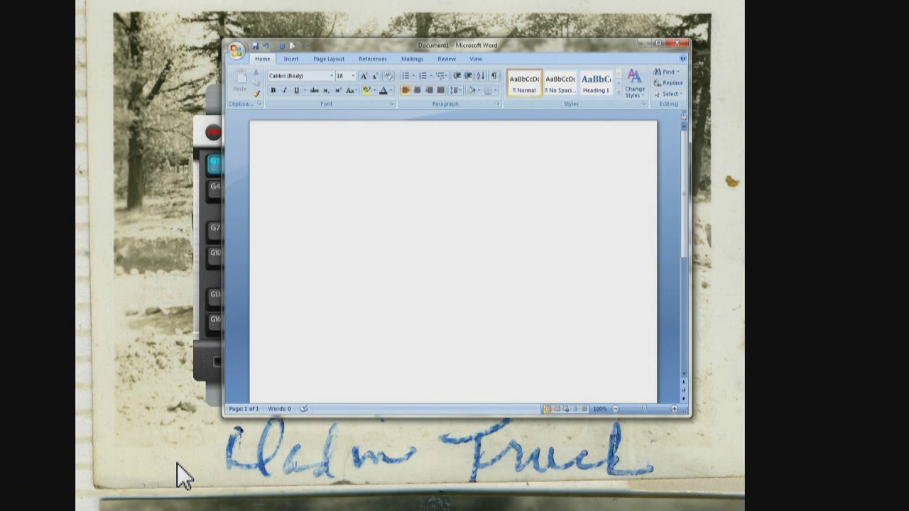
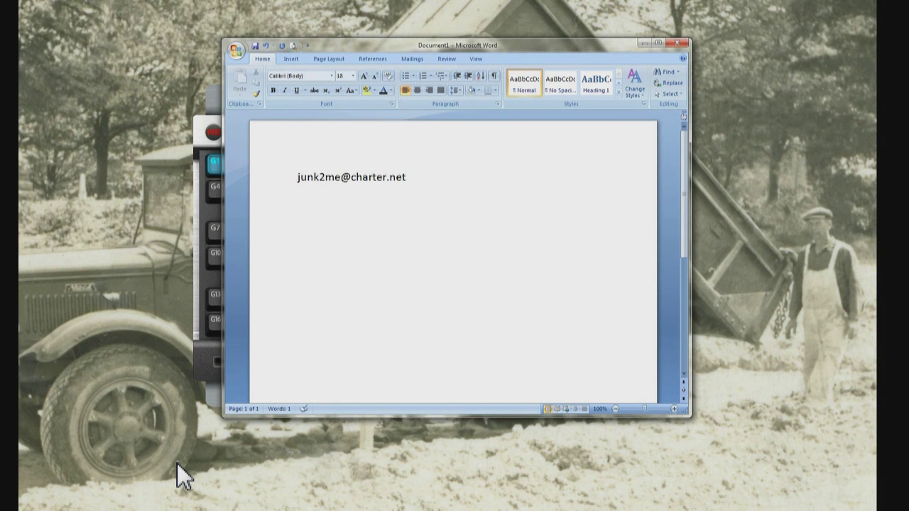
key("Return")
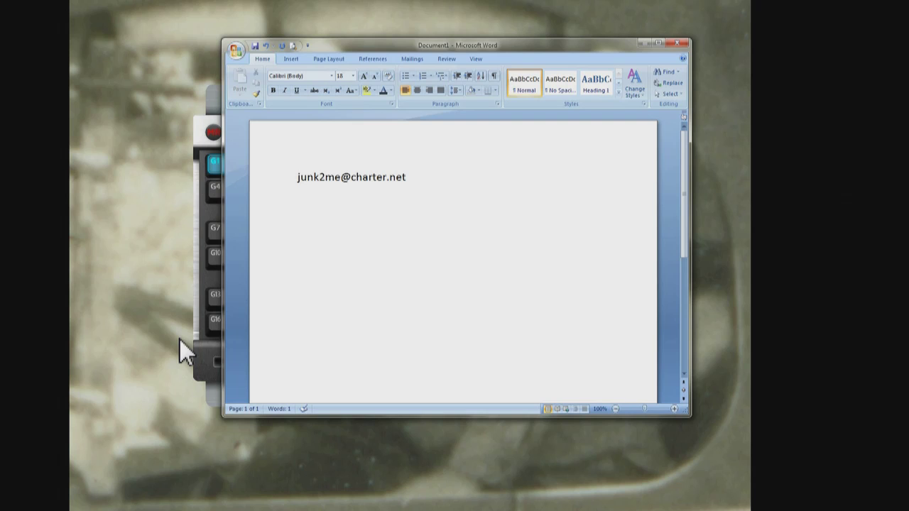
Back in the Corsair window, select G2 and name its macro 'email2'
left_click(204, 339)
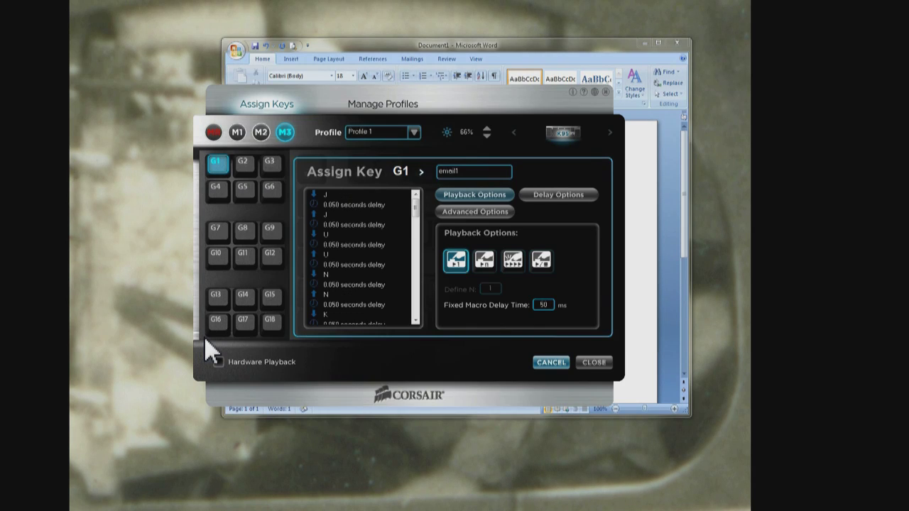
left_click(251, 164)
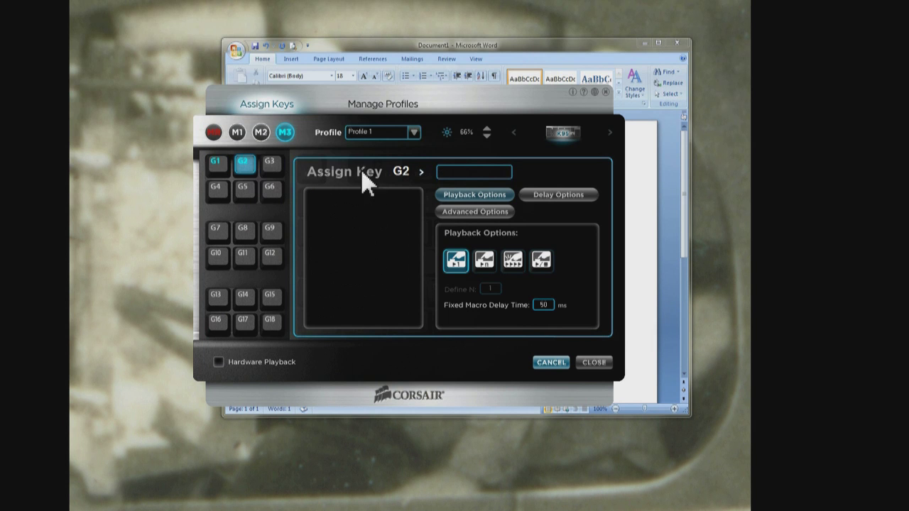
left_click(475, 171)
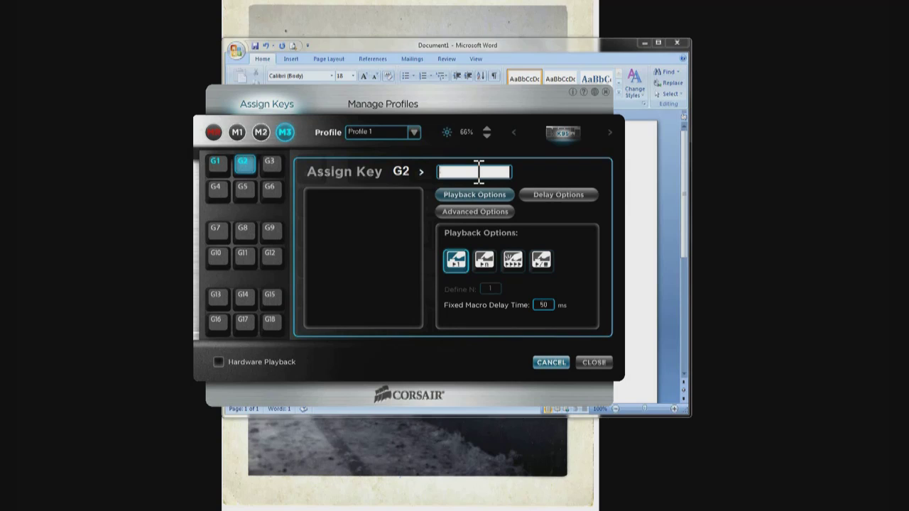
type("0")
type("me")
type("il2")
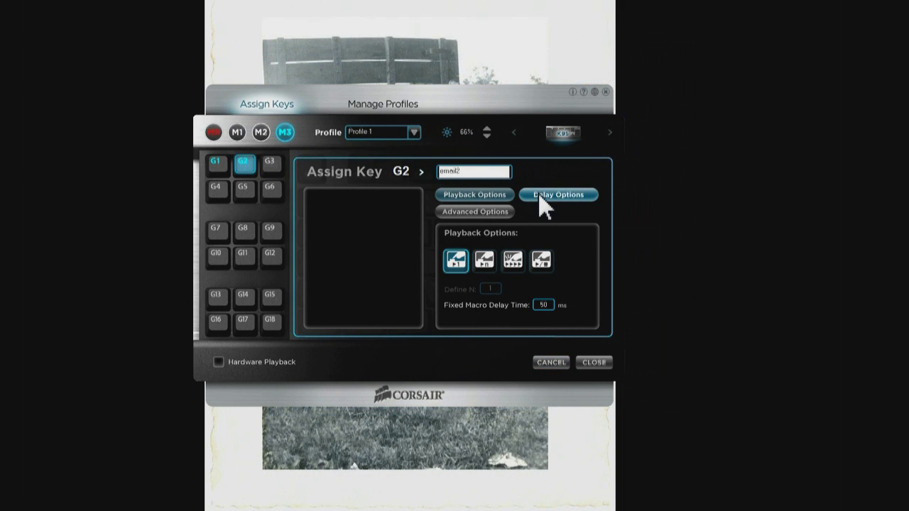
Set the G2 macro's delay option to Ignore delays instead of the 50 ms default
left_click(541, 199)
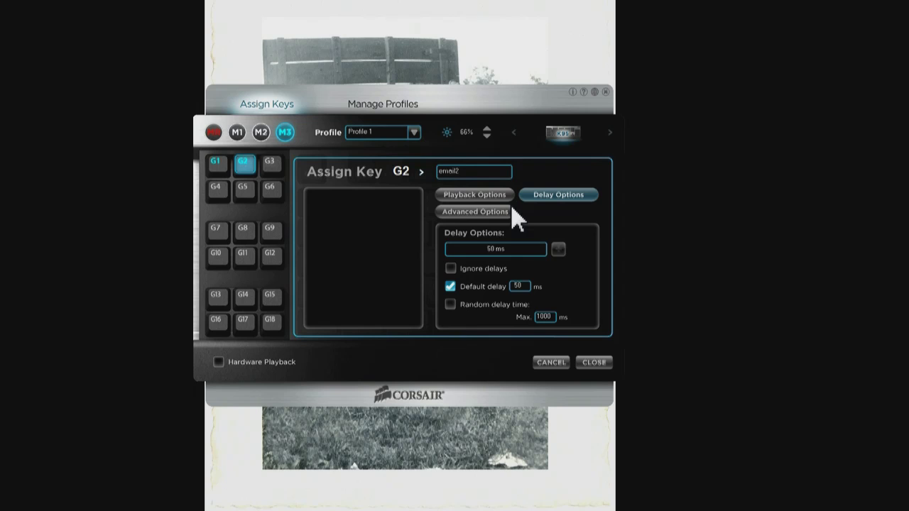
left_click(448, 278)
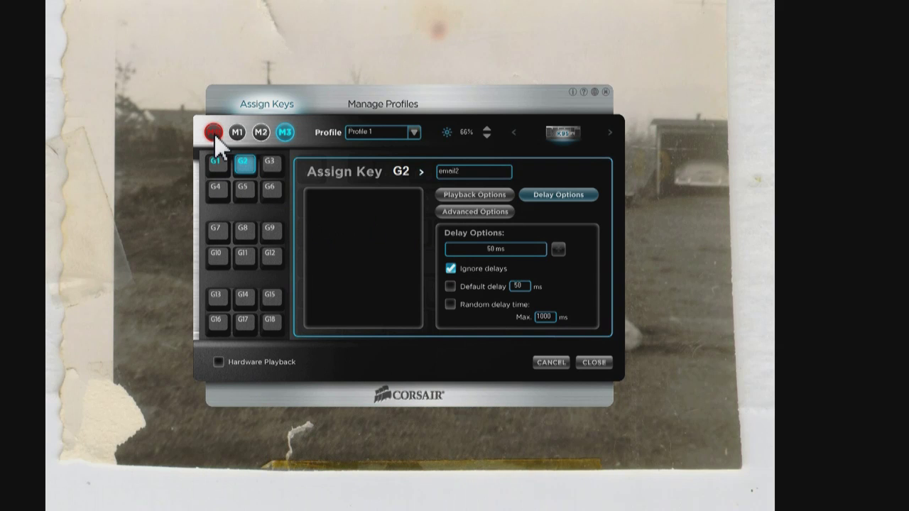
Record the e-mail address onto G2 keystroke by keystroke, then stop recording
left_click(213, 133)
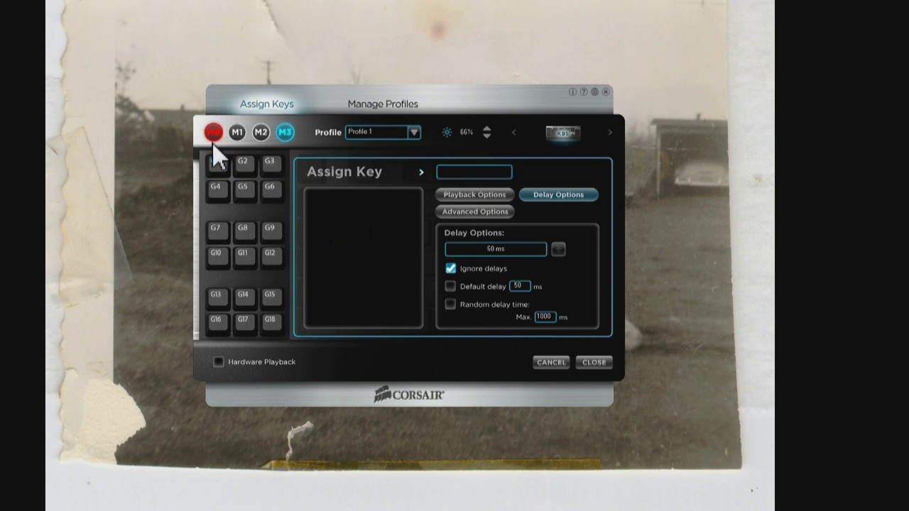
left_click(249, 175)
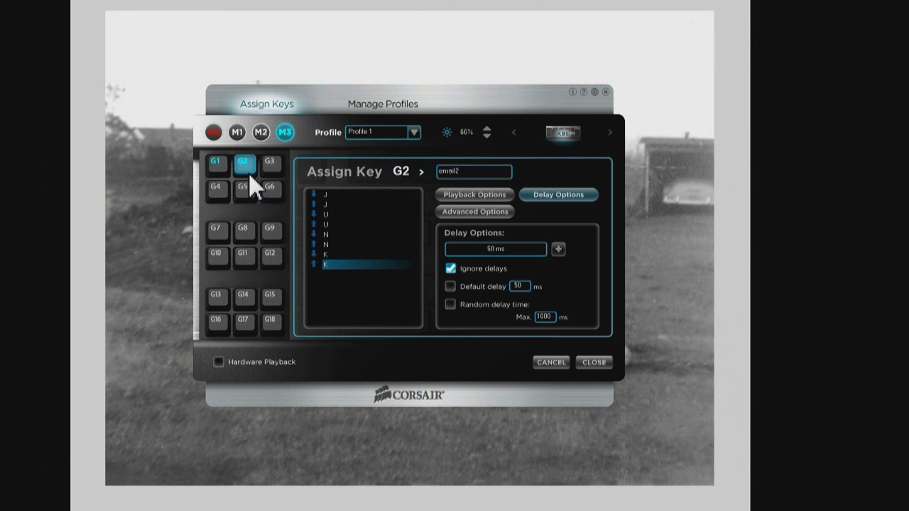
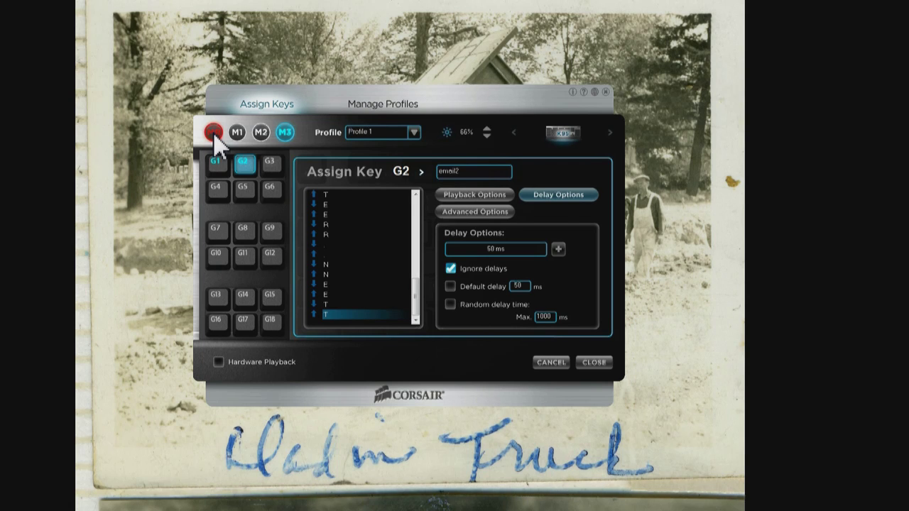
left_click(213, 132)
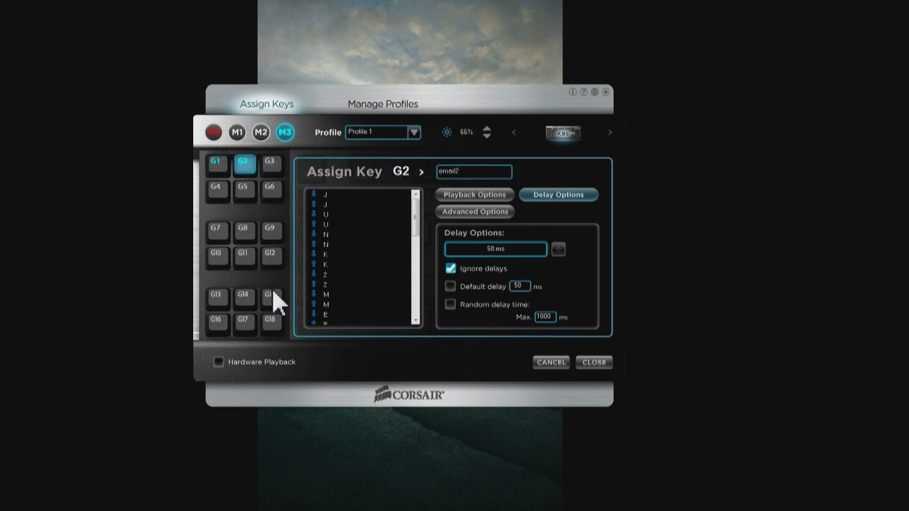
mouse_move(277, 508)
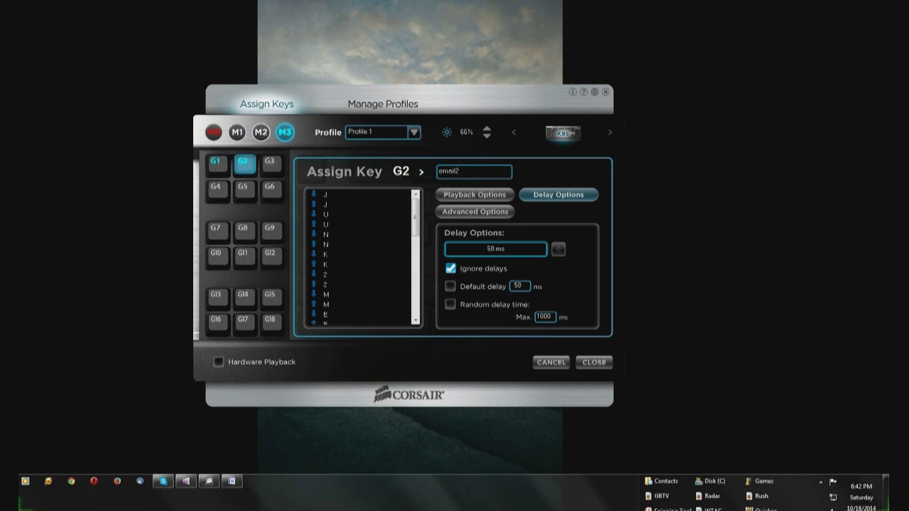
In Word, play the G2 and G1 macros with line breaks so the e-mail address repeats on four lines
left_click(237, 483)
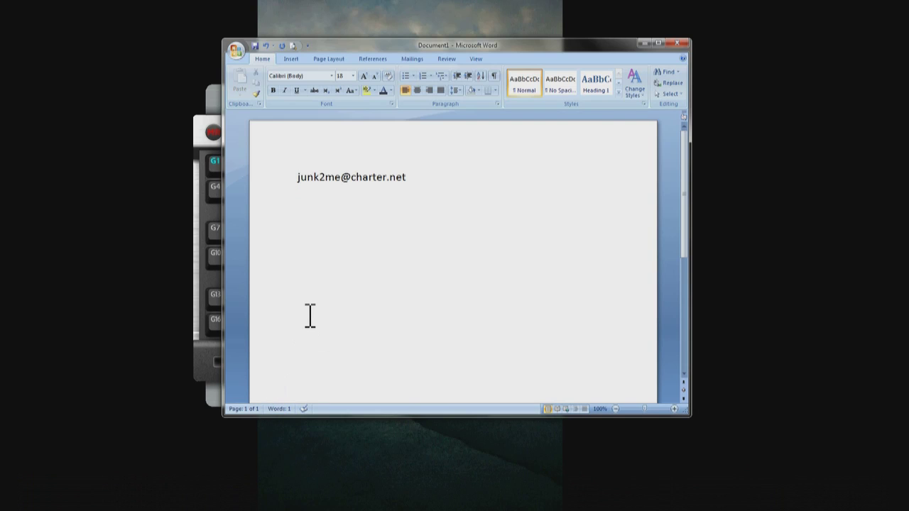
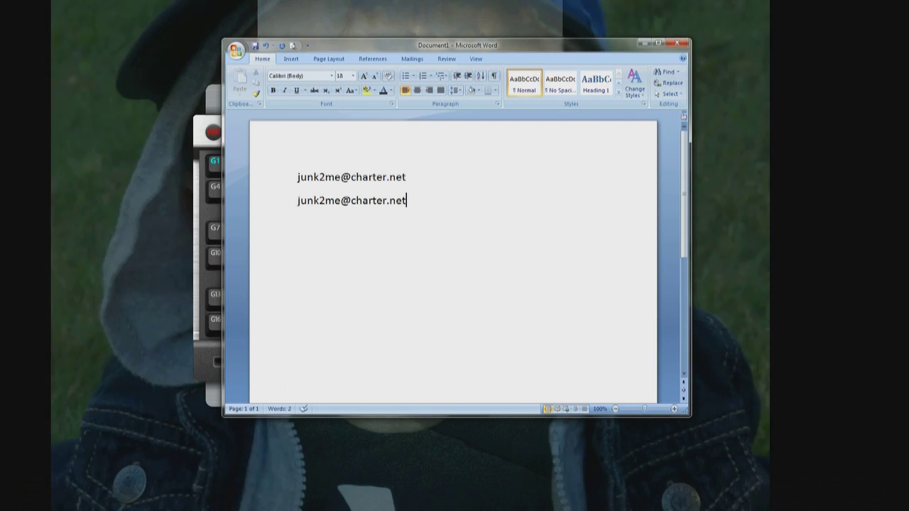
key("Return")
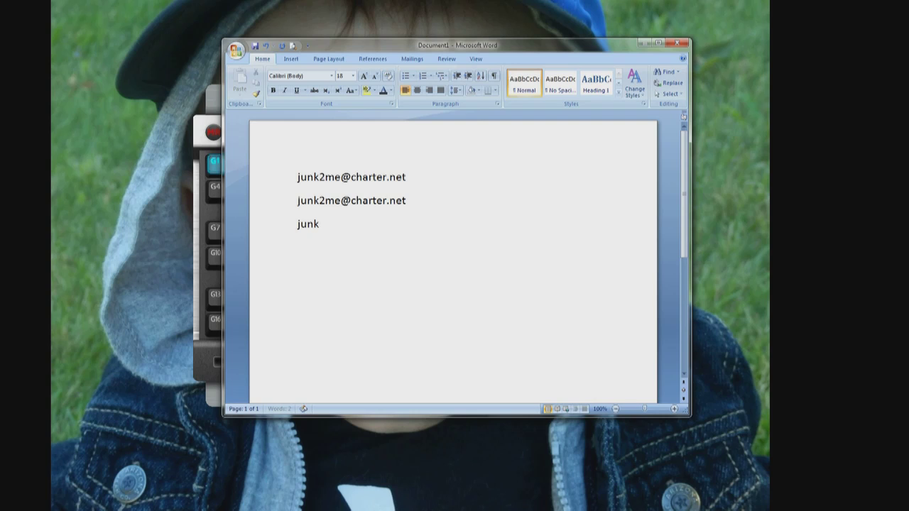
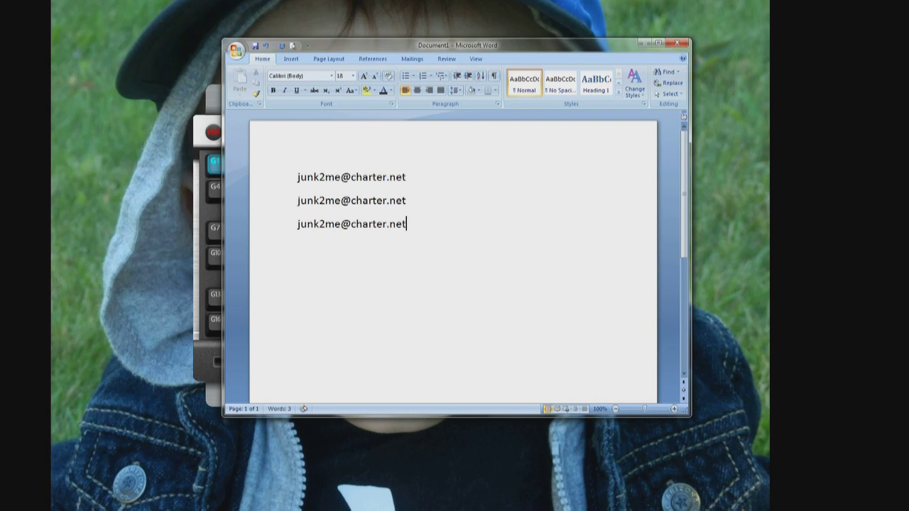
key("Return")
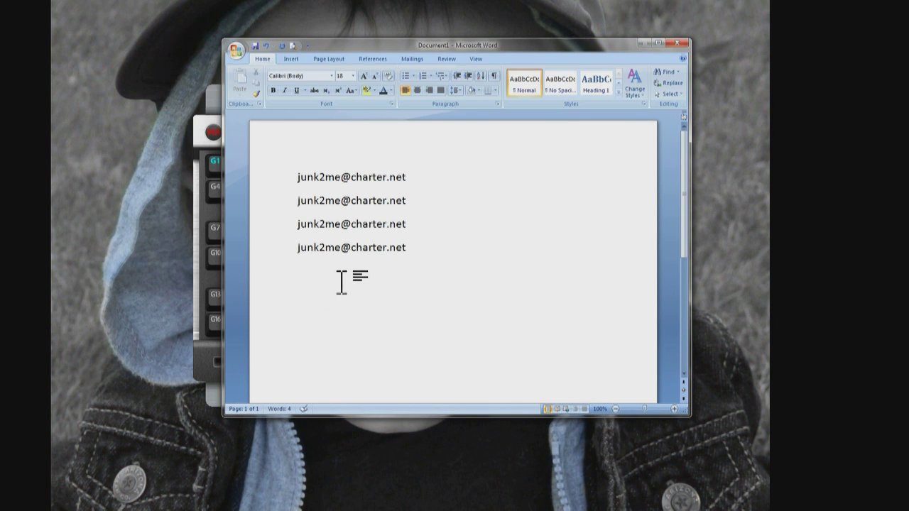
left_click(197, 138)
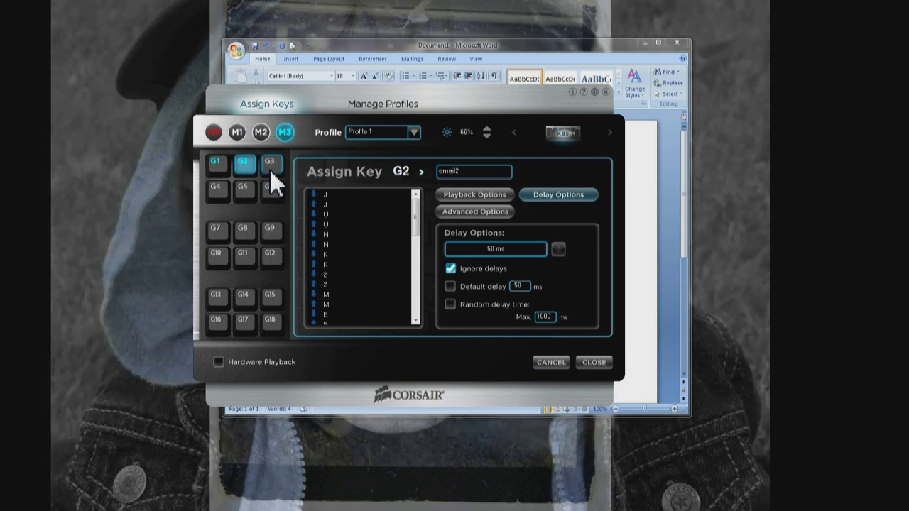
Select G3 and name its macro 'browser'
left_click(269, 168)
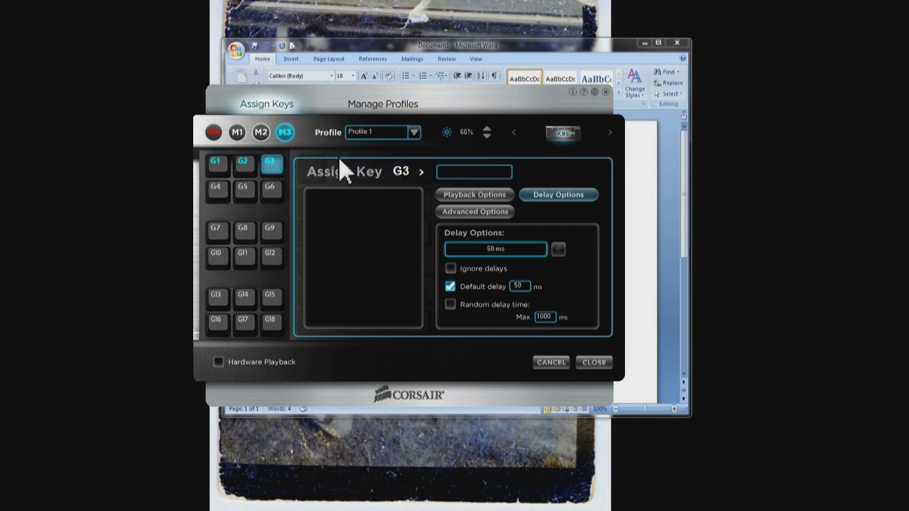
left_click(447, 171)
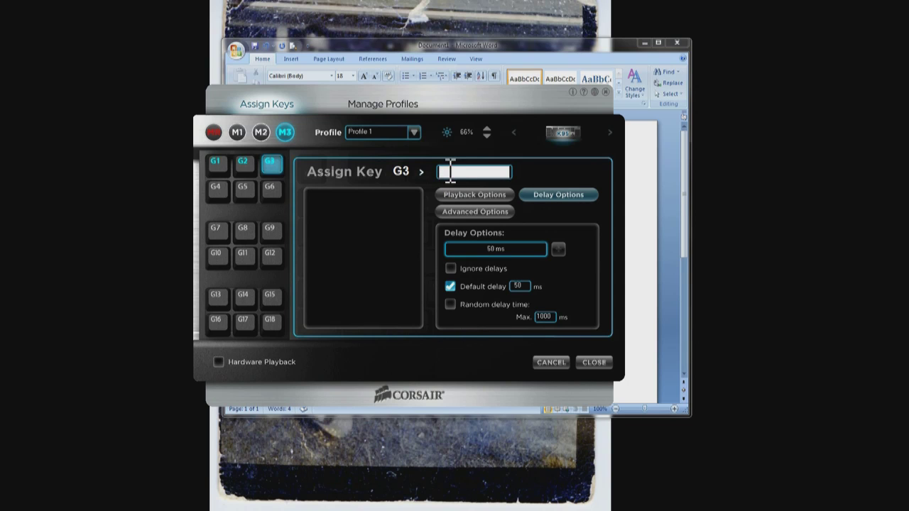
type("browser")
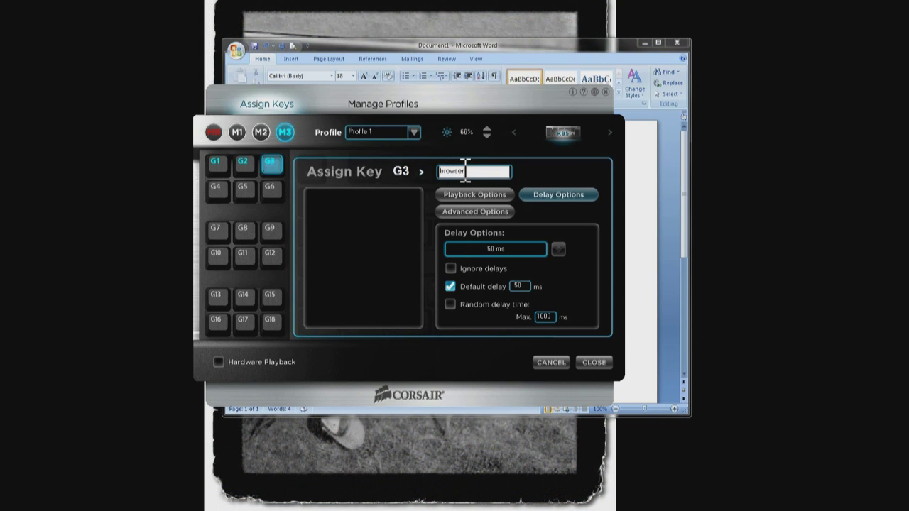
Set G3's advanced command to Launch Program and start choosing the program to run
left_click(488, 215)
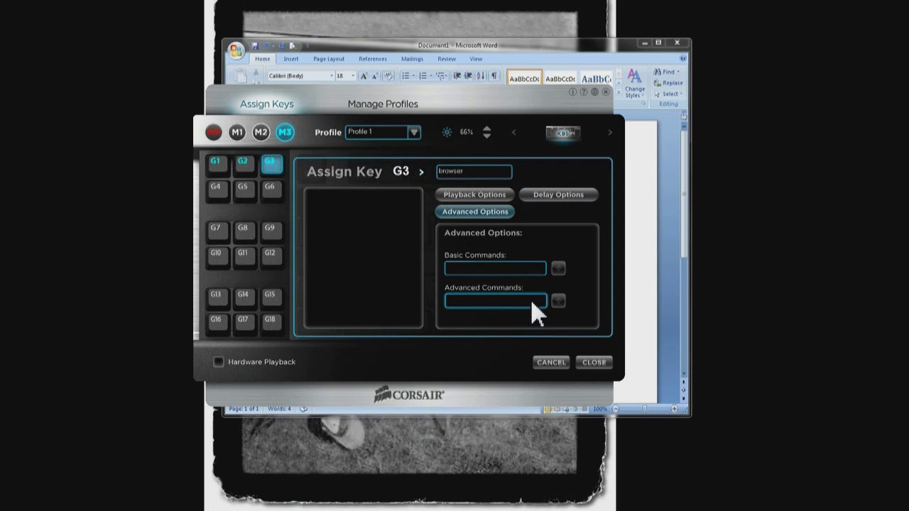
left_click(532, 301)
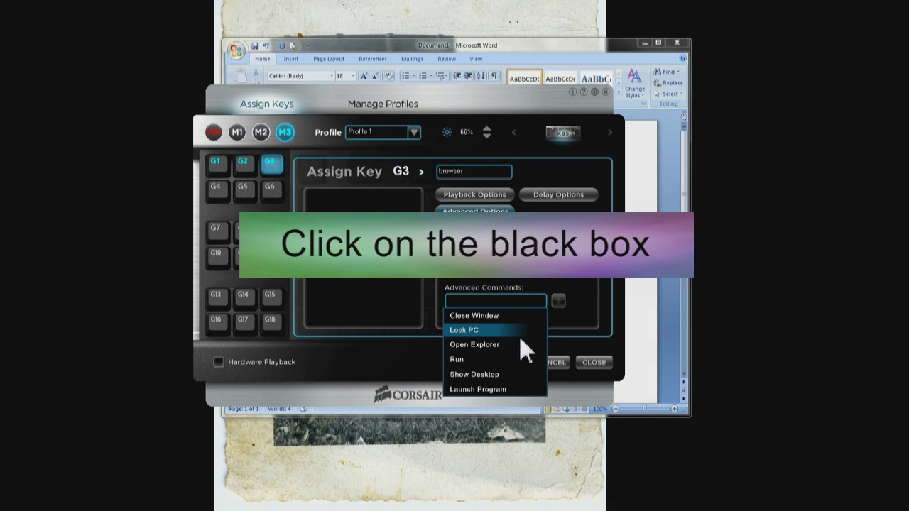
left_click(509, 388)
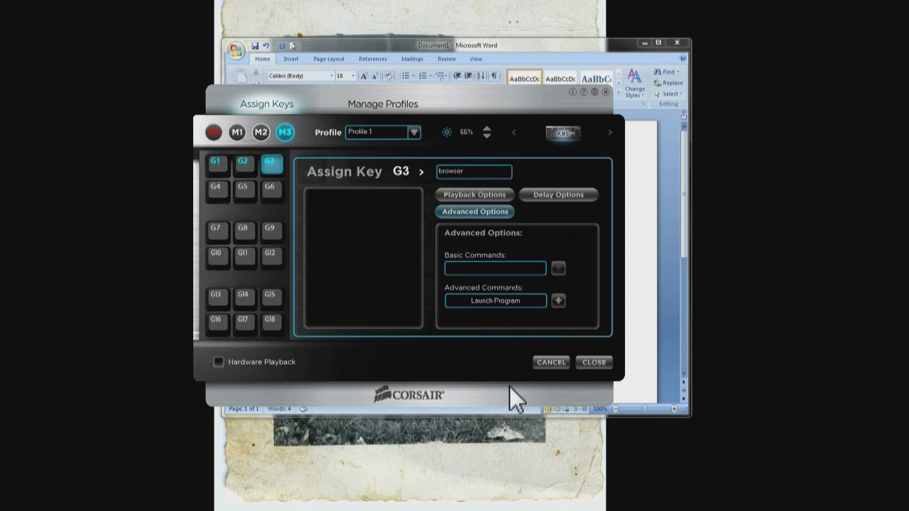
left_click(557, 301)
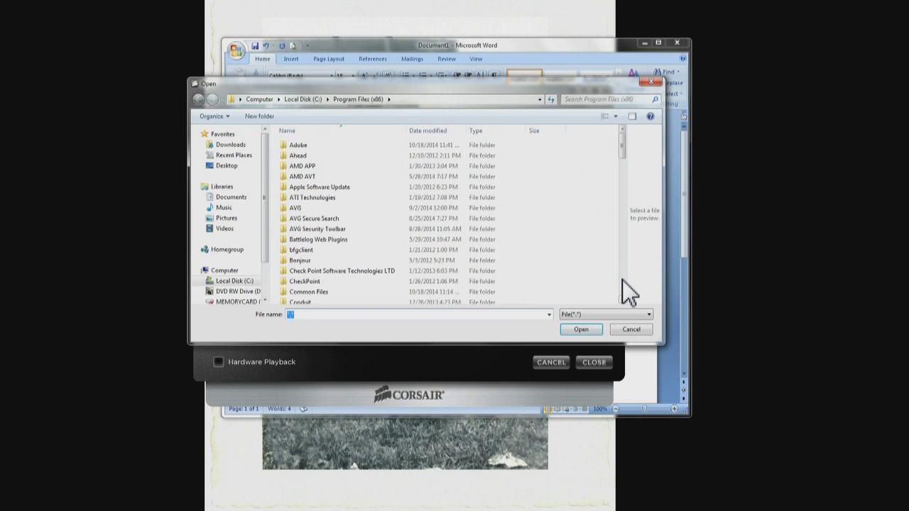
Assign firefox.exe from Program Files (x86)\Mozilla Firefox as G3's launch program
scroll(621, 279, "down", 9)
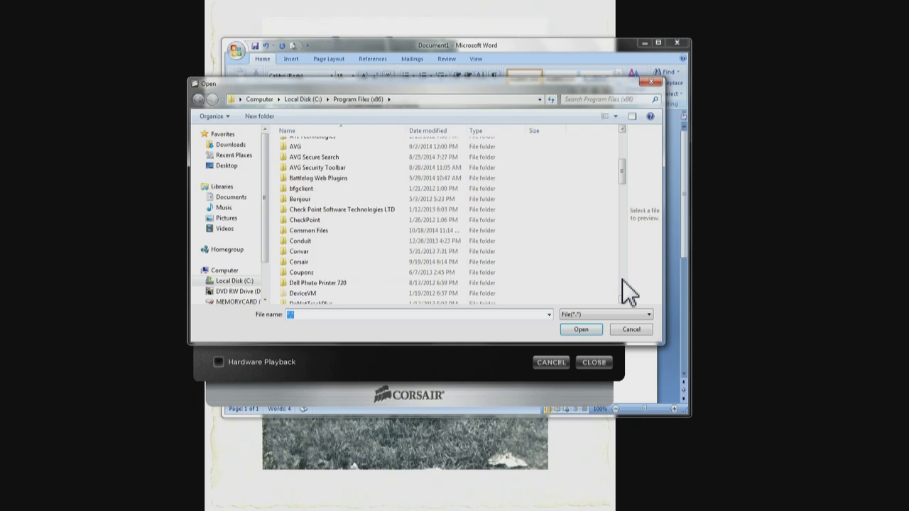
scroll(622, 279, "down", 5)
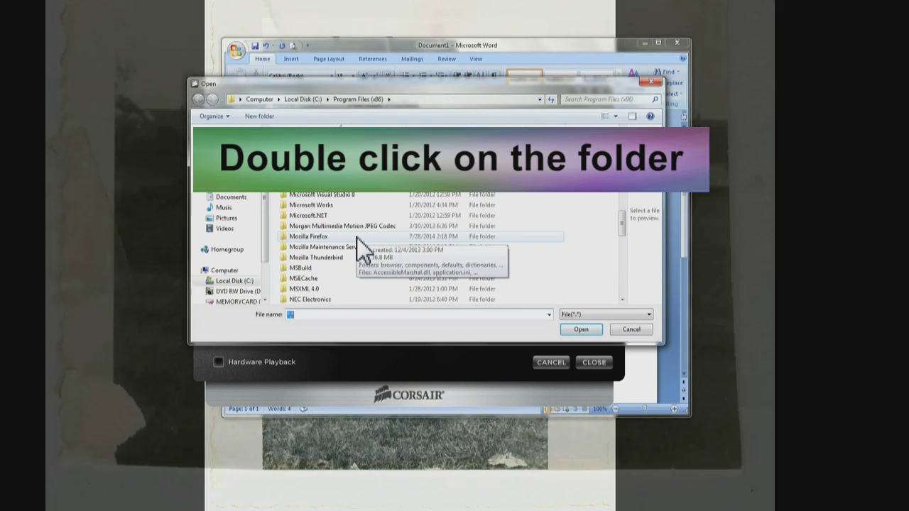
double_click(356, 237)
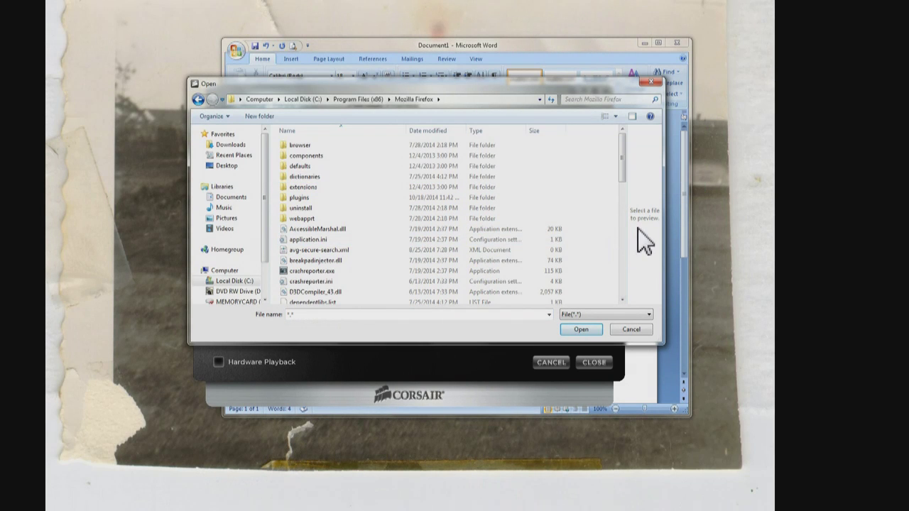
scroll(622, 228, "down", 5)
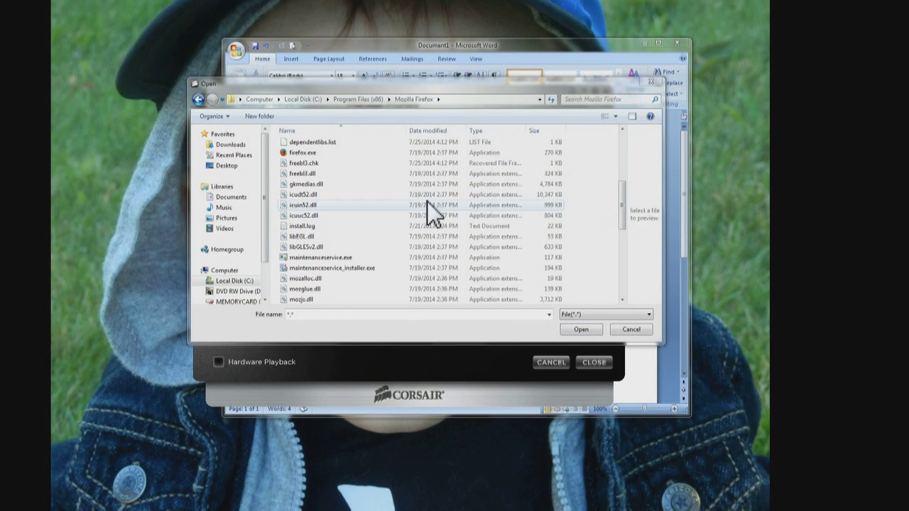
left_click(308, 152)
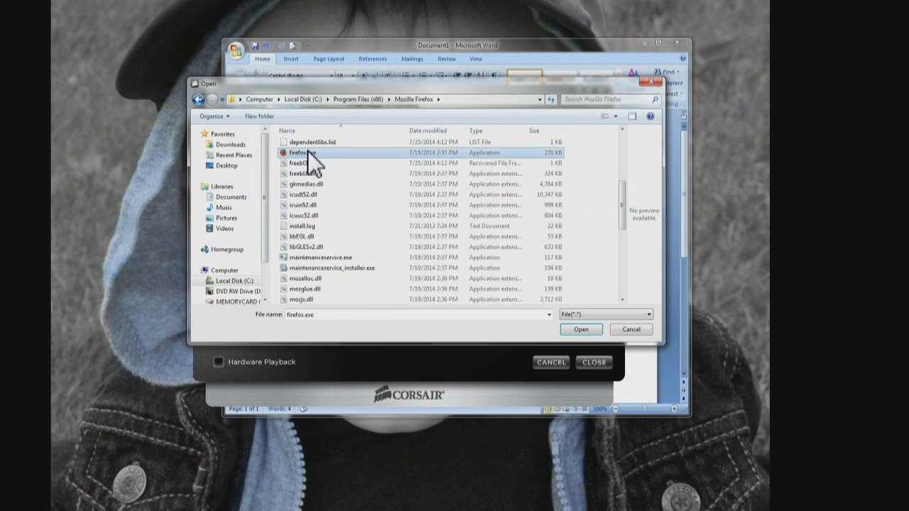
left_click(582, 331)
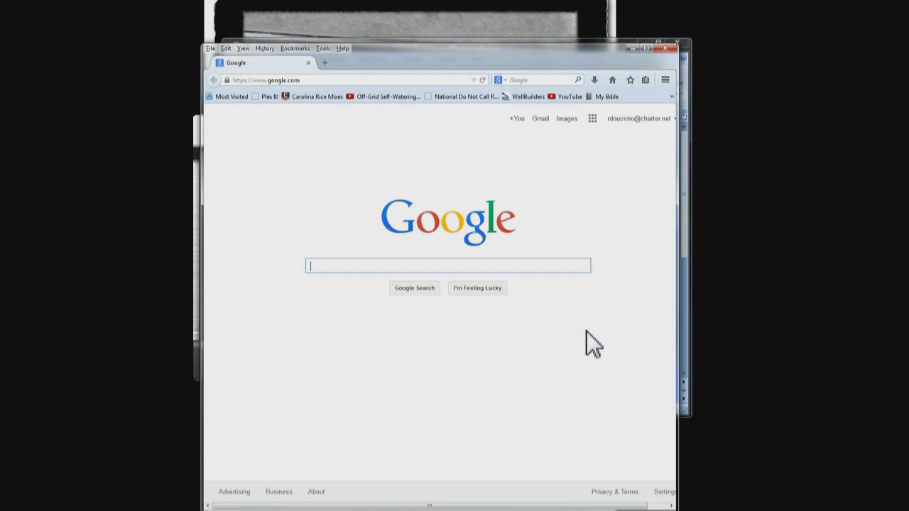
left_click(674, 49)
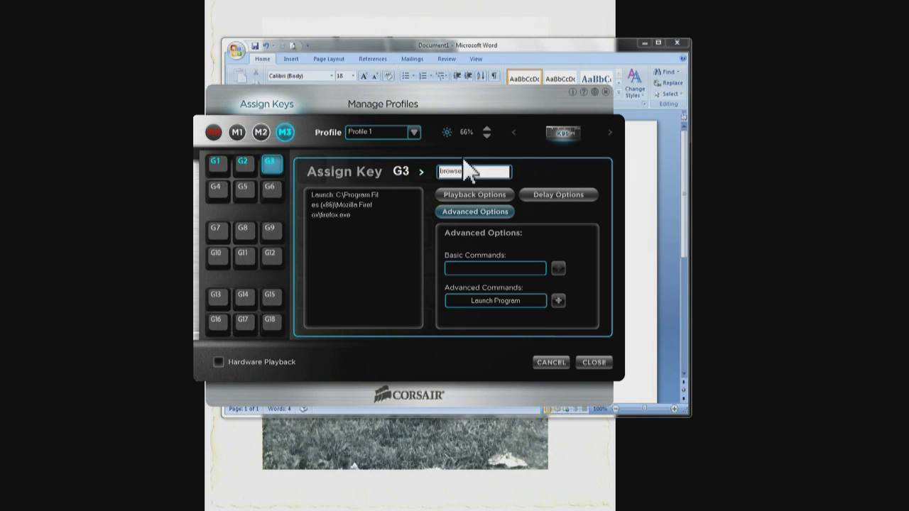
Delete the G3 Firefox-launch macro, confirm the warning, and close the configuration window
right_click(274, 167)
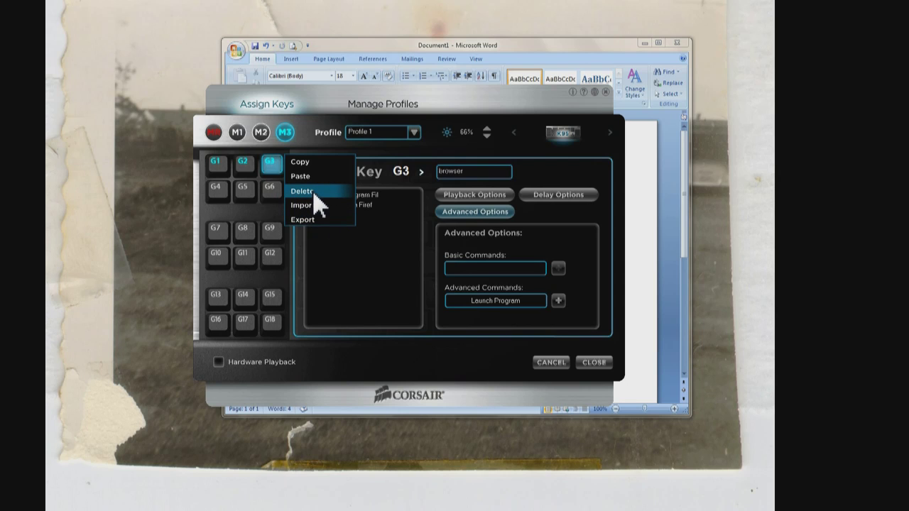
left_click(314, 194)
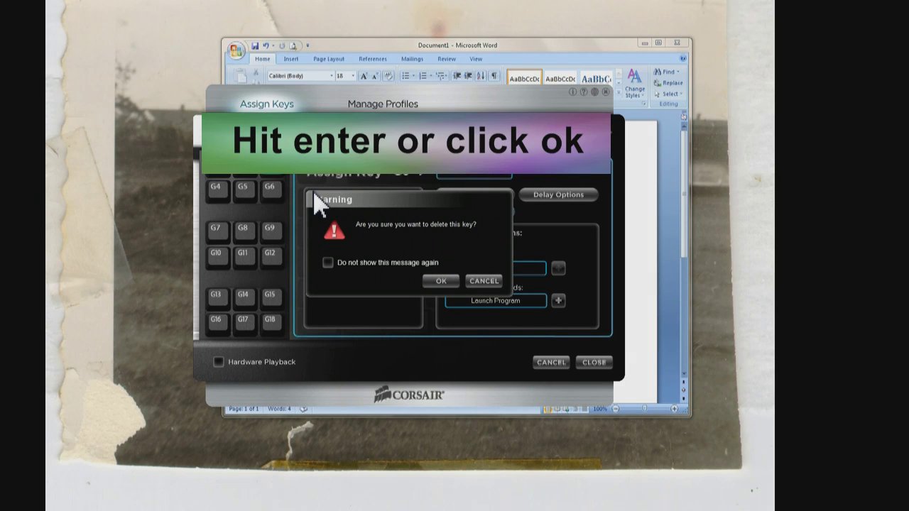
key("Return")
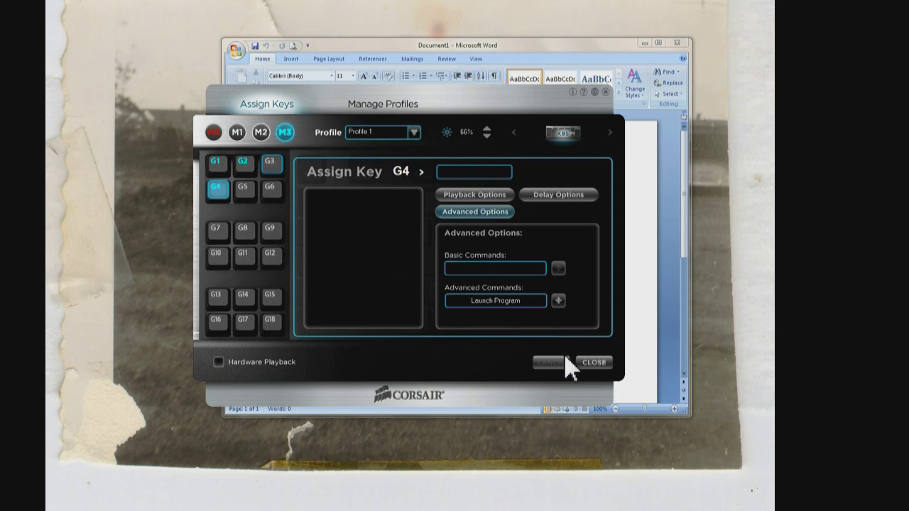
left_click(578, 367)
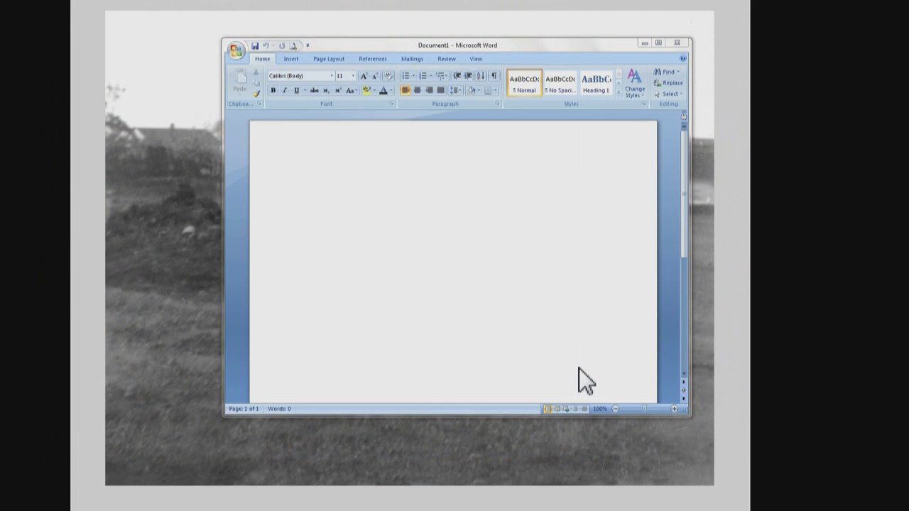